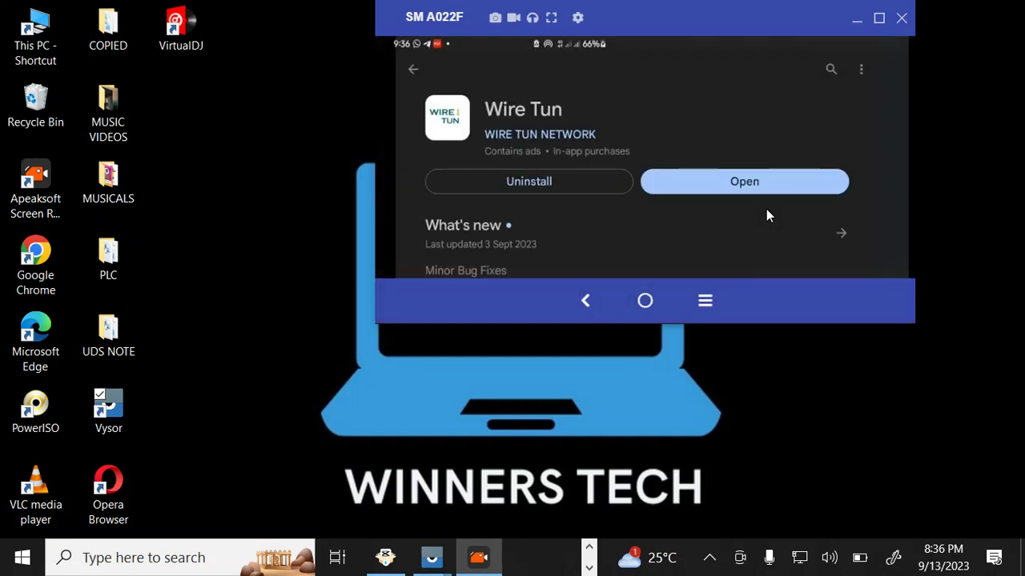
Reposition the Vysor phone mirror and maximize it to fill the screen.
mouse_move(760, 7)
mouse_down()
mouse_move(743, 38)
mouse_move(576, 41)
mouse_up()
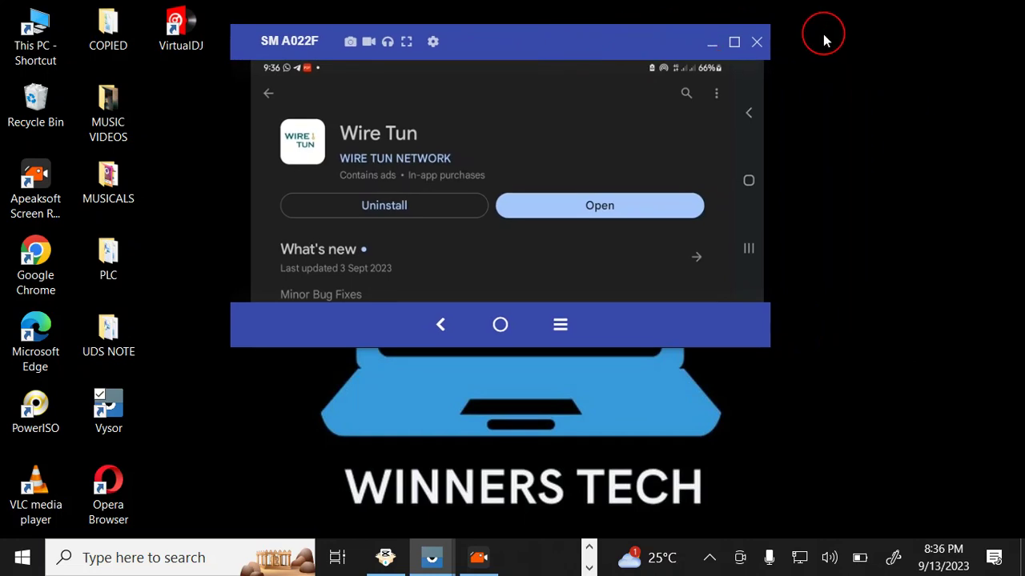
click(734, 41)
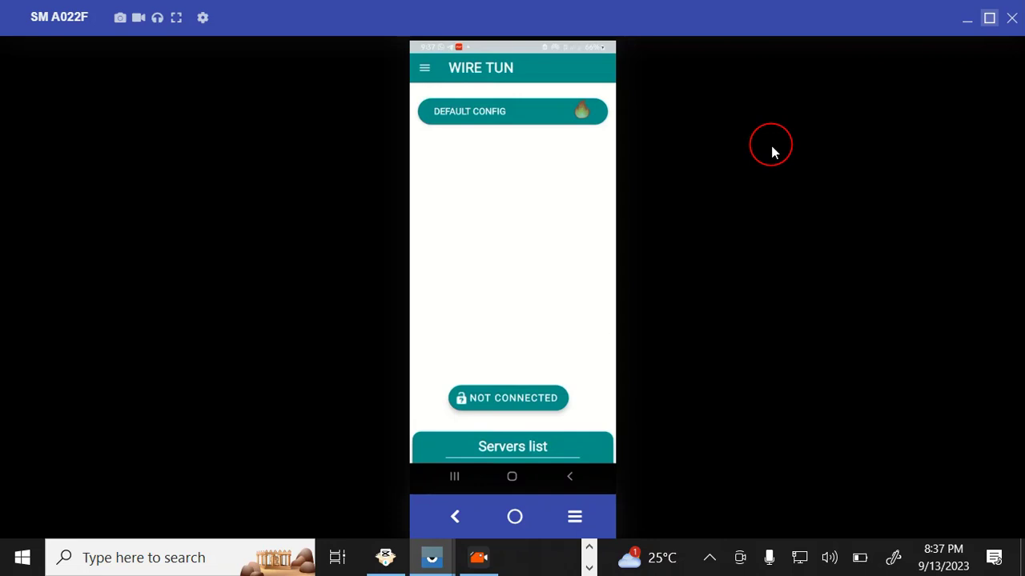
Connect the Wire Tun VPN and approve the Connection request with OK.
click(502, 401)
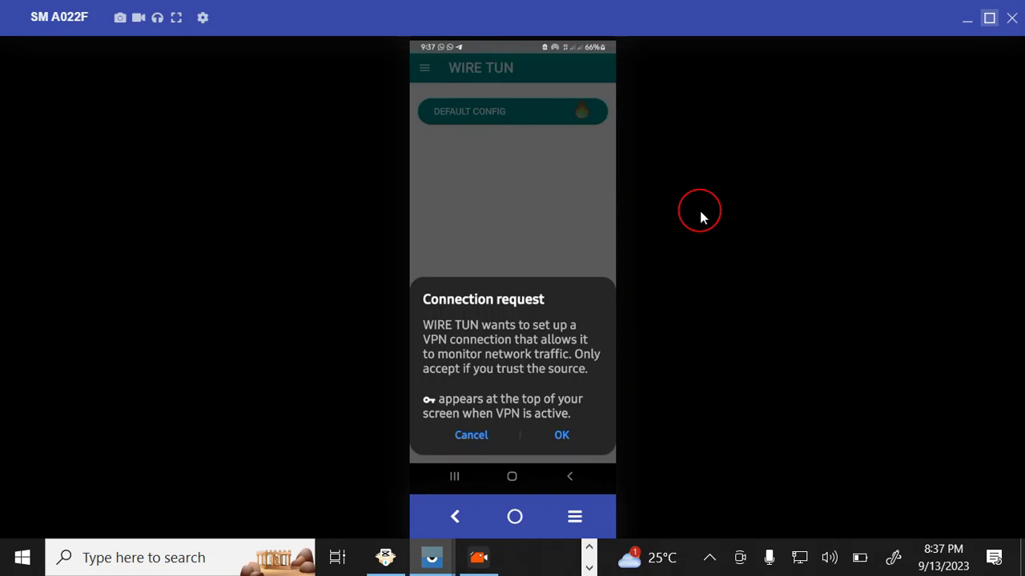
click(563, 437)
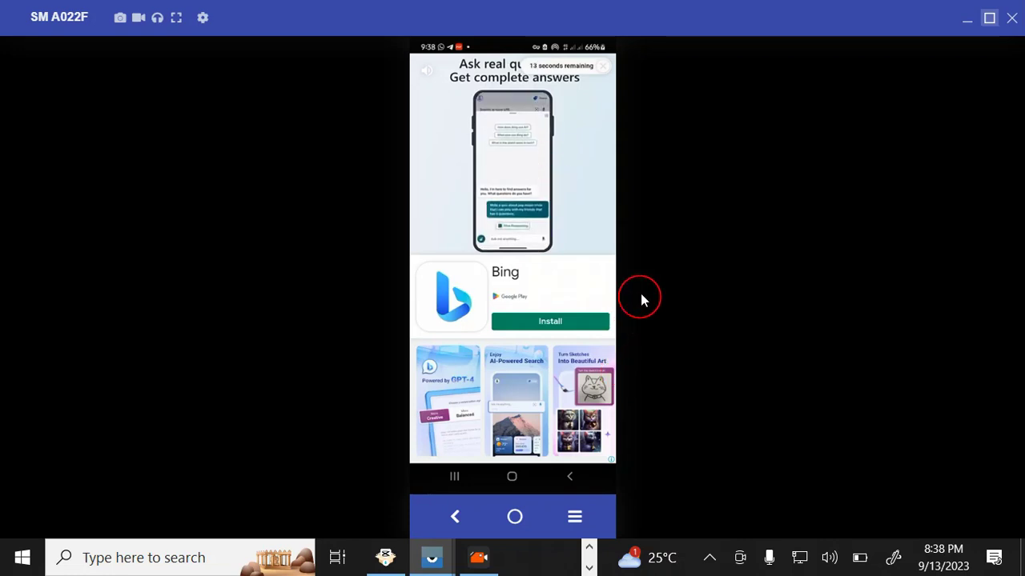
Close the free video ad after it finishes, earning 30 more minutes (about 44 left).
click(599, 69)
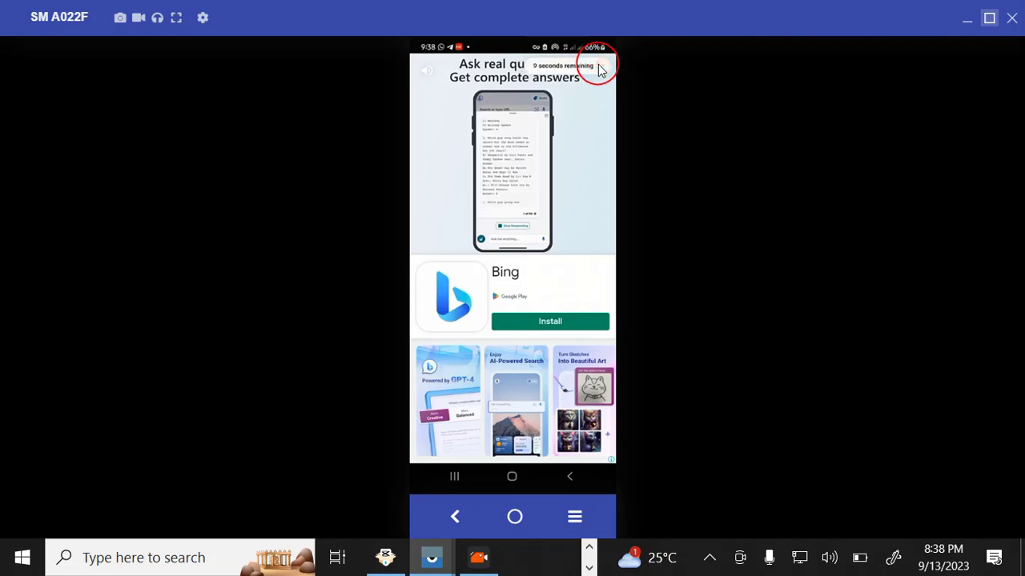
click(599, 69)
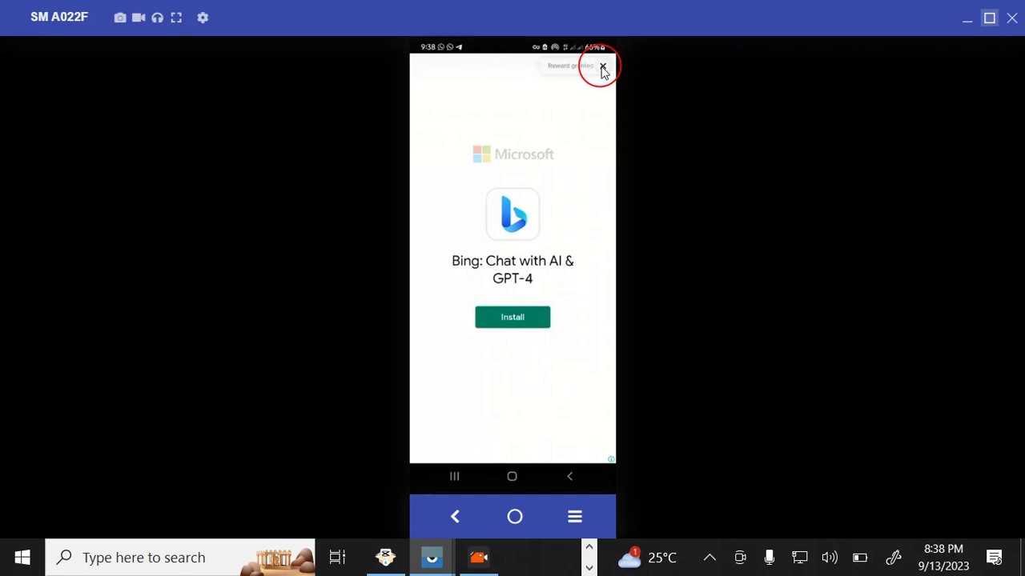
click(602, 69)
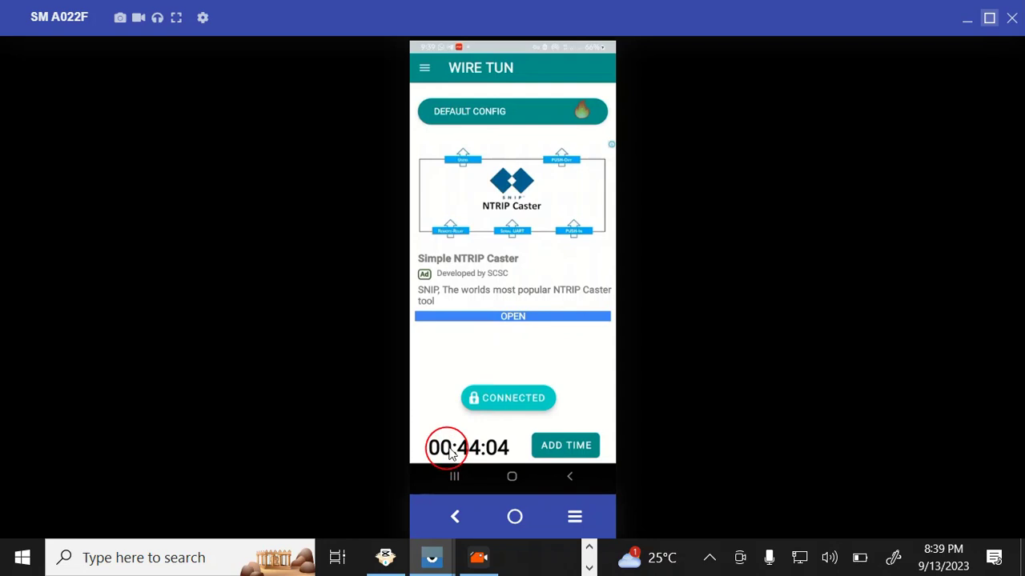
Bring up ADD TIME to show the watch-ad offer for 30 more minutes.
click(564, 453)
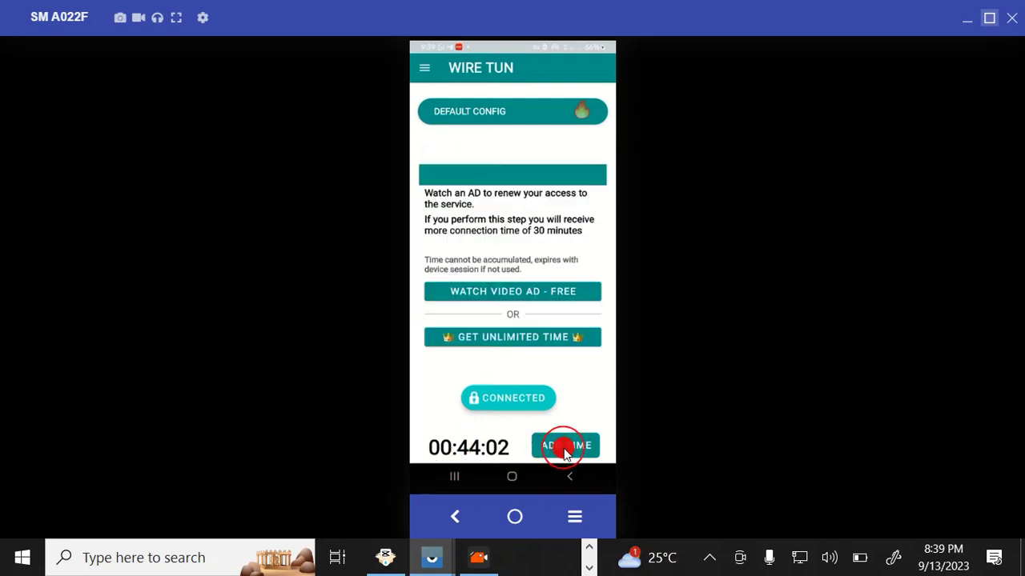